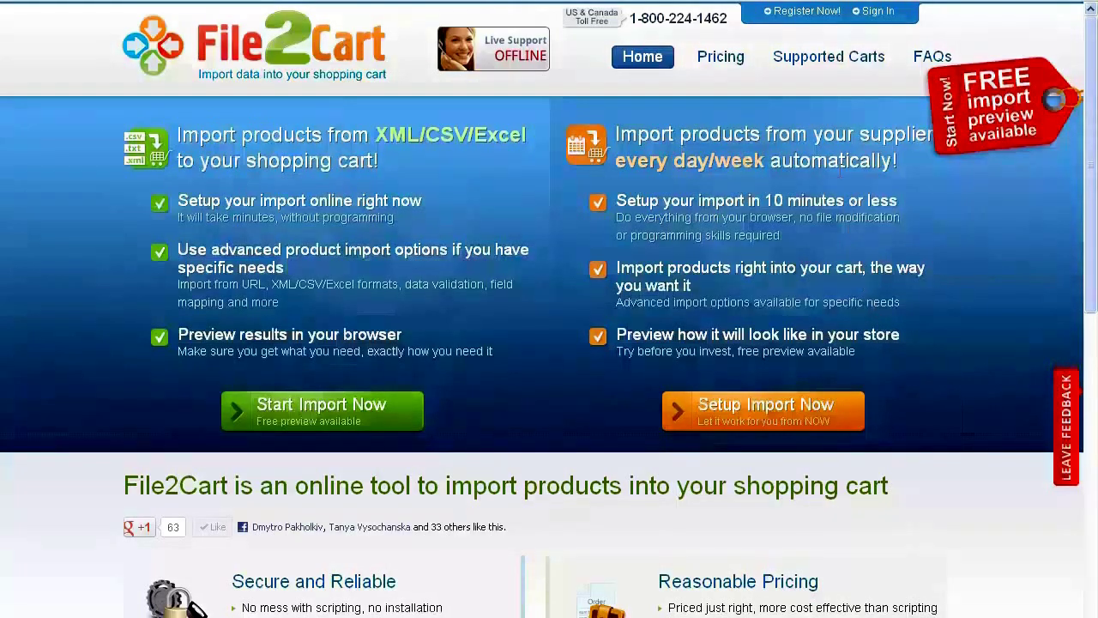
Register a new account with an e-mail, first and last name and password, accepting the Terms Of Service
click(803, 12)
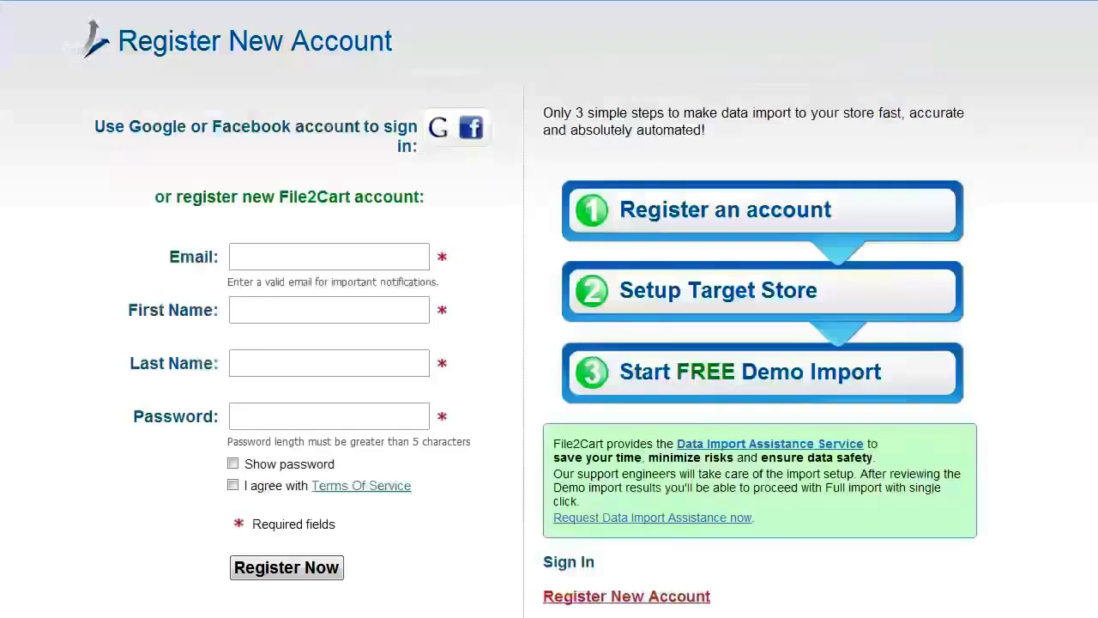
click(361, 255)
text(youremail@mail.com)
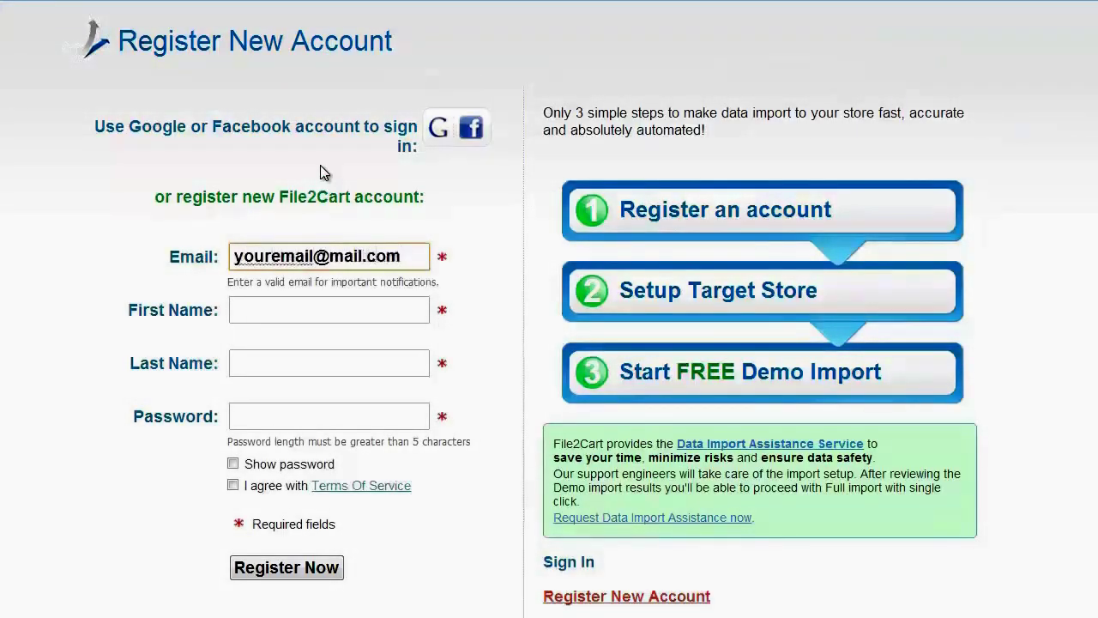
key(Tab)
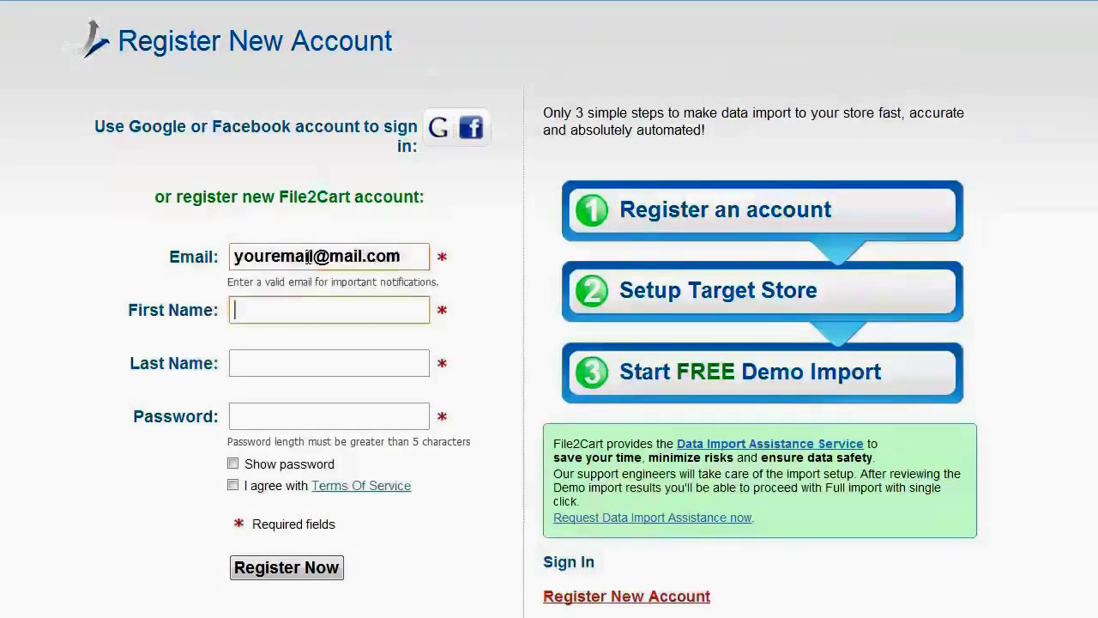
text(Your first name)
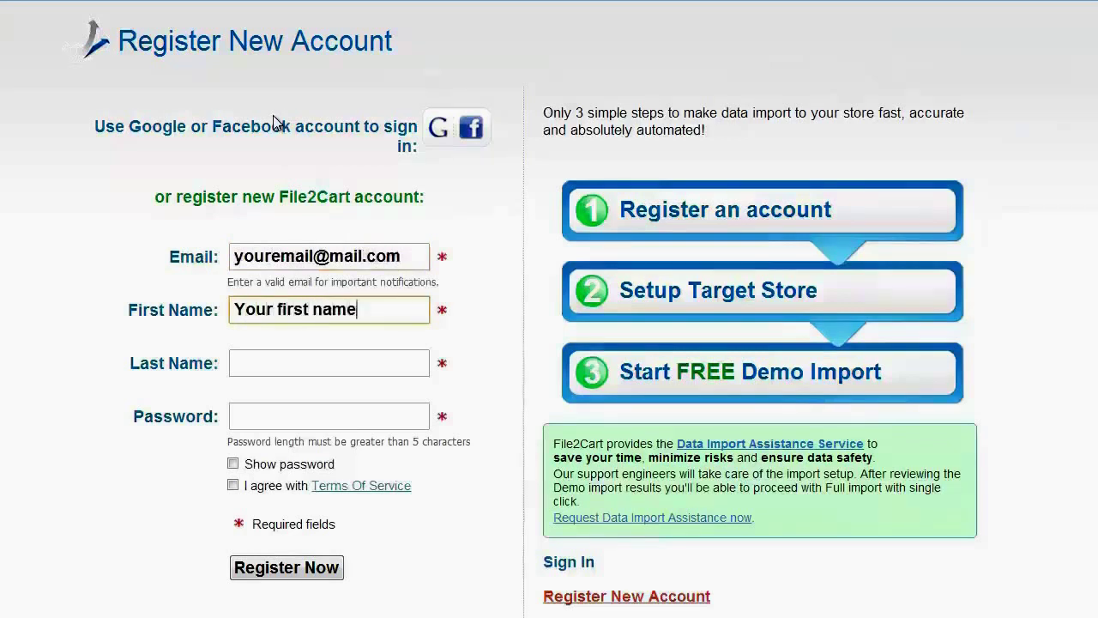
click(301, 363)
text(Your last name)
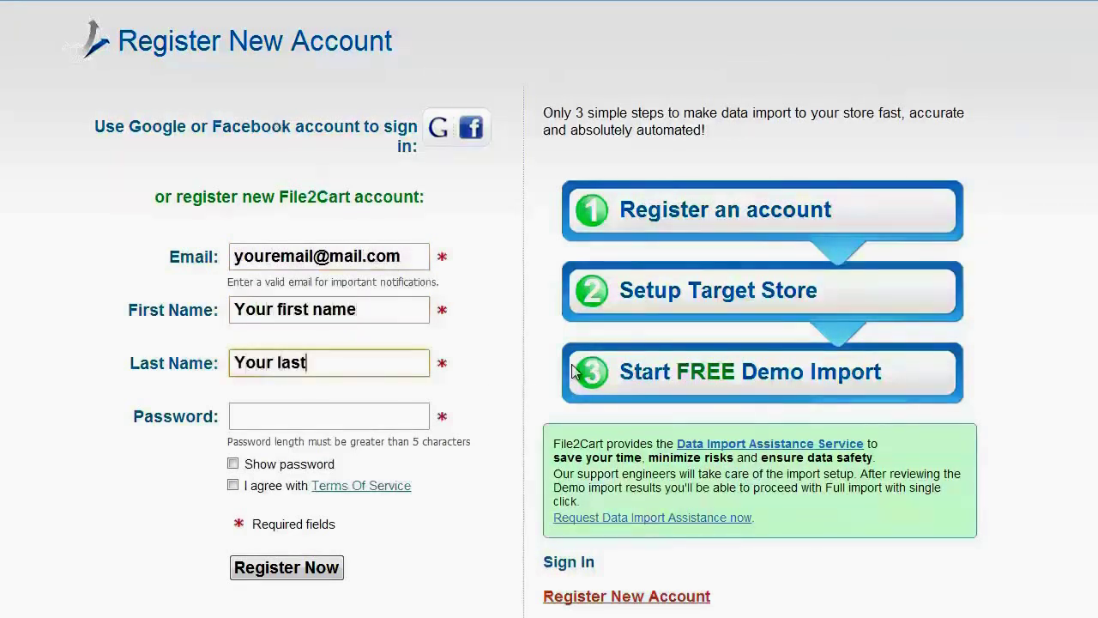
click(323, 426)
text(1234567890123)
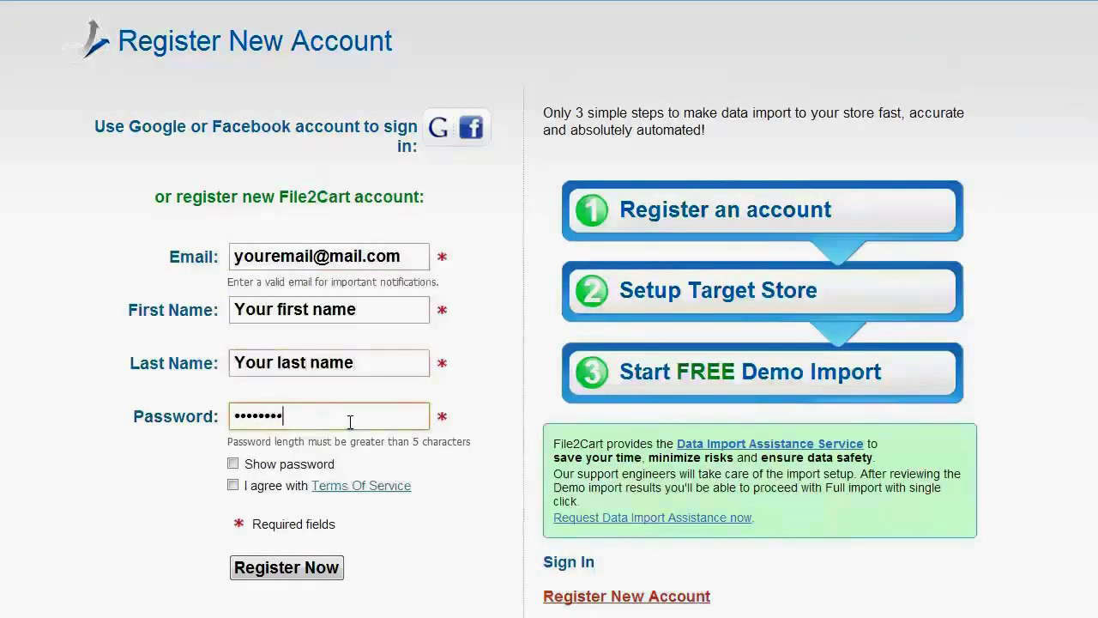
click(233, 485)
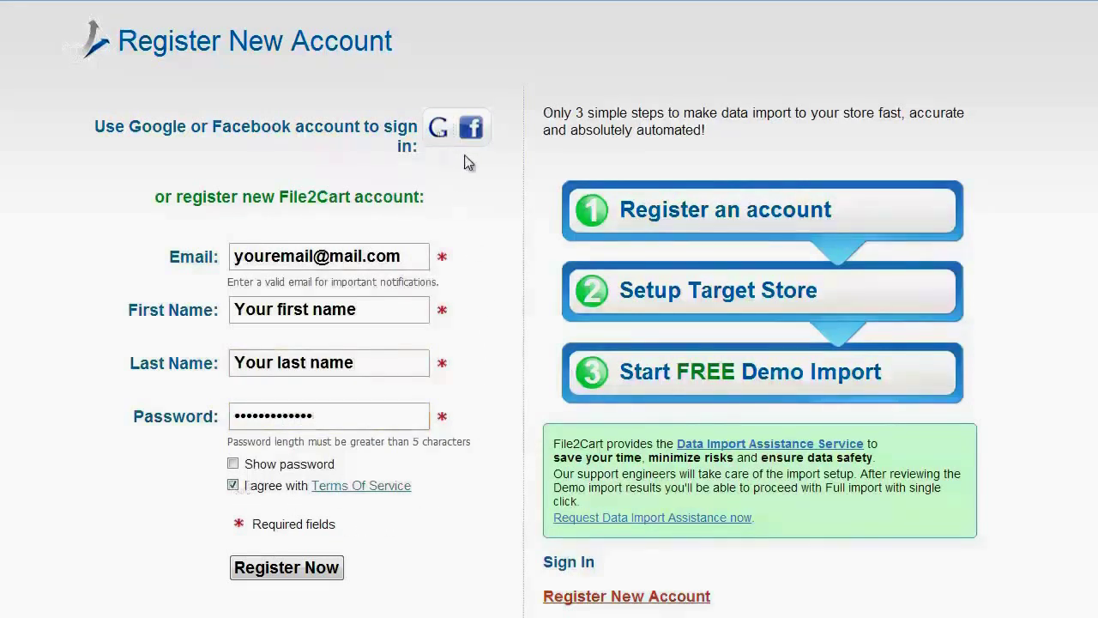
click(288, 567)
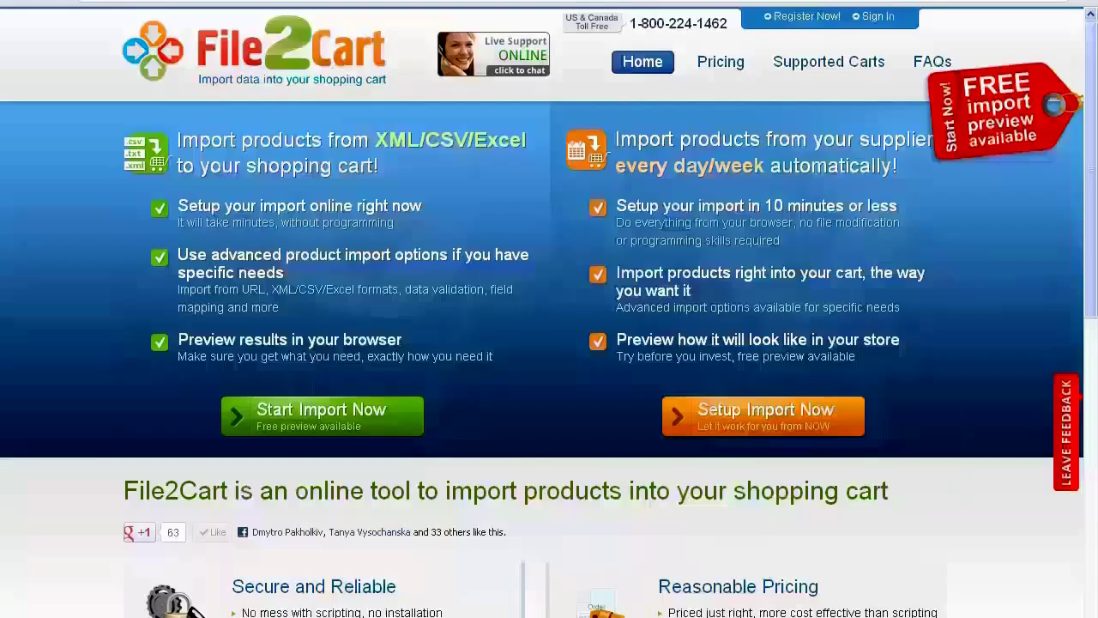
Log in with the account e-mail and password and go to Target Cart Setup
click(879, 16)
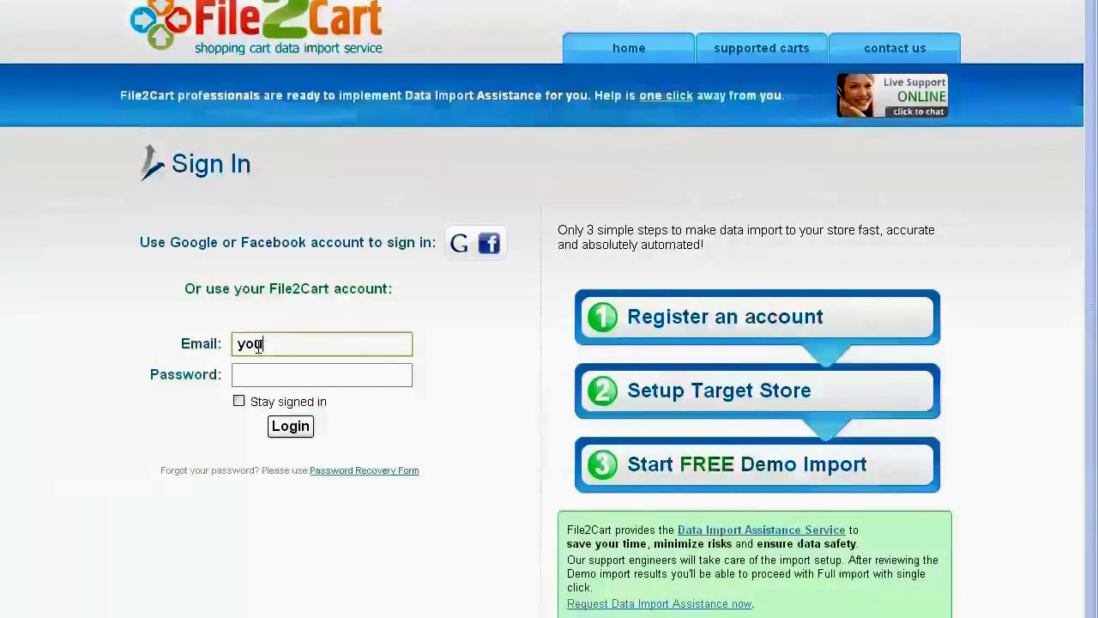
text(remail@mail.com)
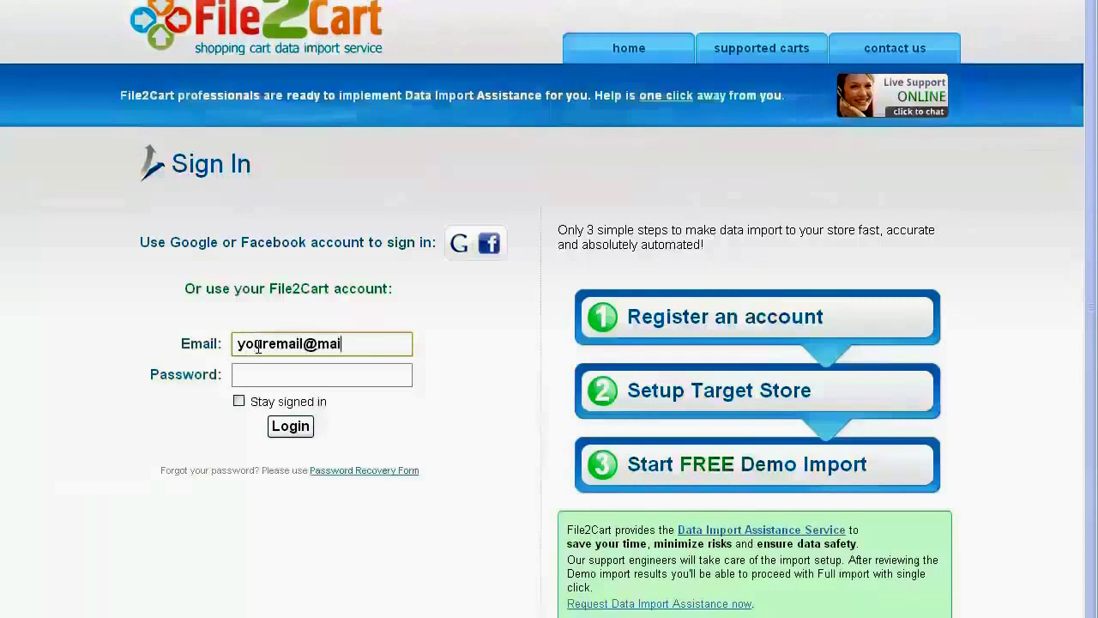
click(284, 370)
text(************)
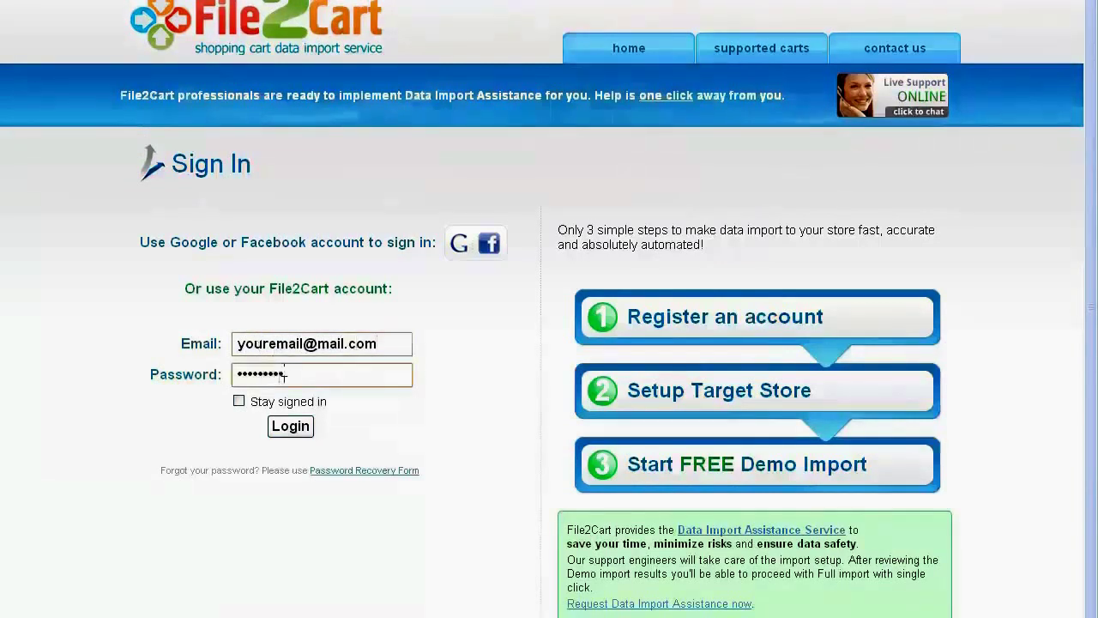
click(300, 429)
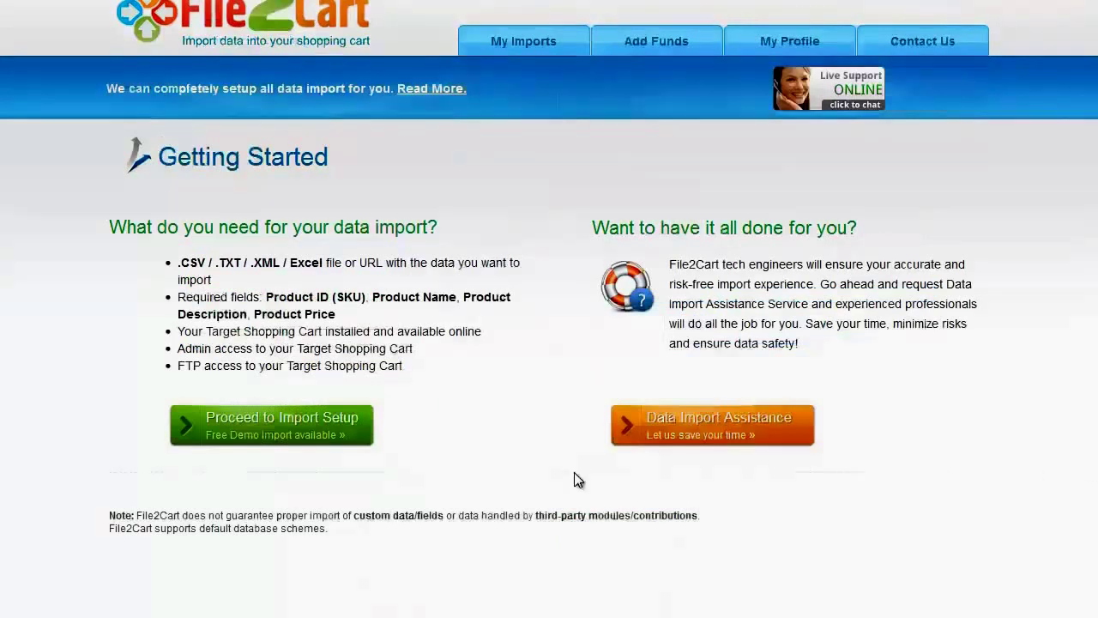
click(277, 429)
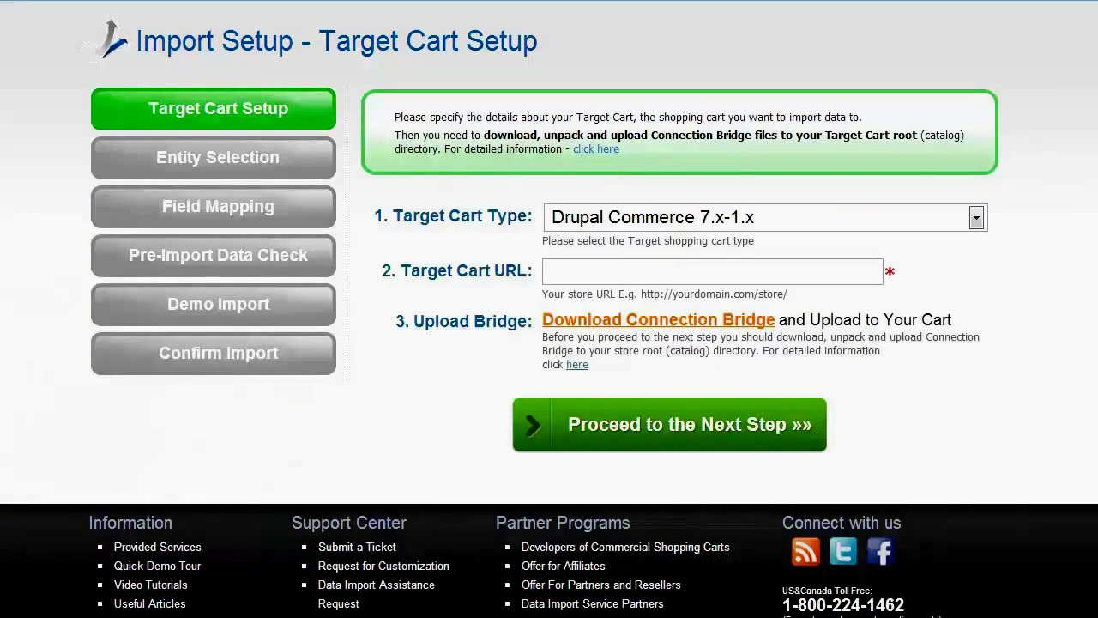
Choose PrestaShop 1.5.x as target cart, enter yourtargetcart.com, and read the Connection Bridge help
click(977, 220)
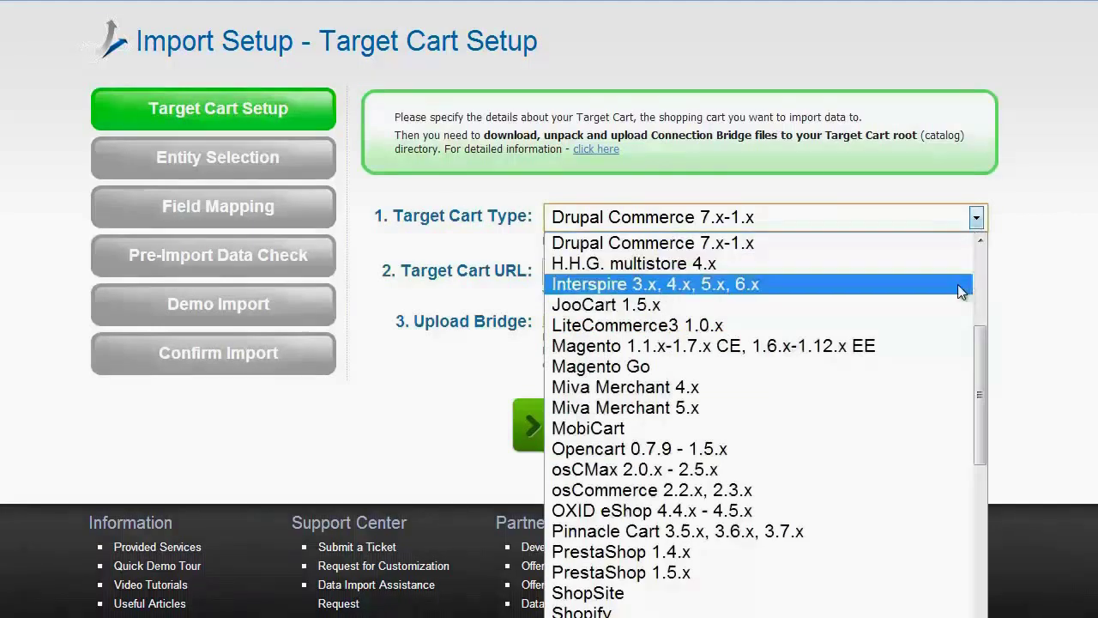
click(892, 572)
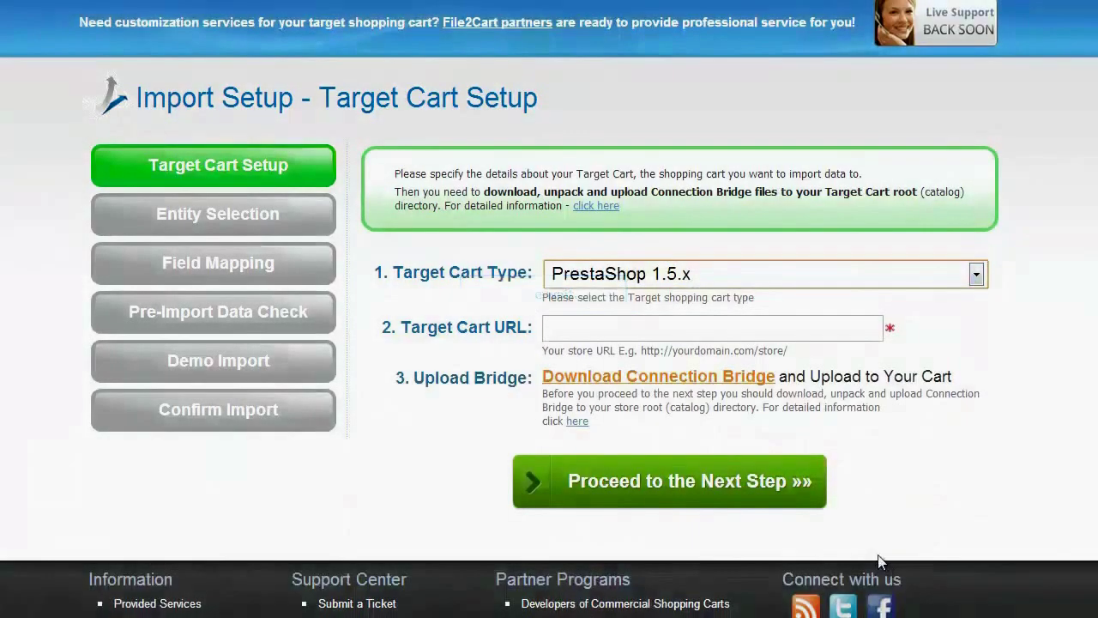
click(838, 329)
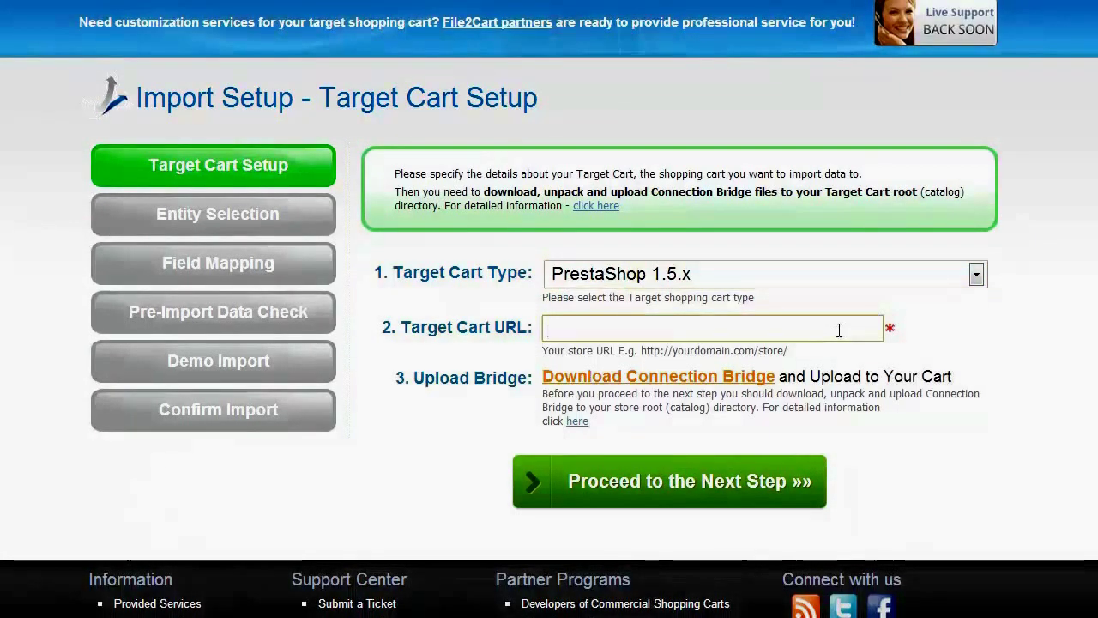
text(yourta)
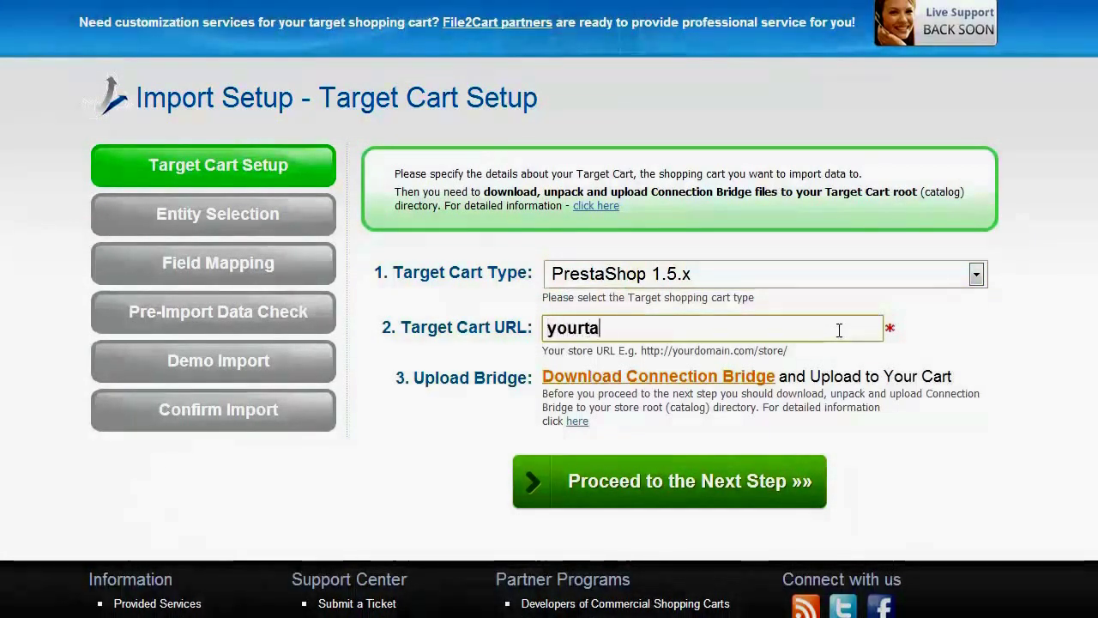
text(rgetcart.com)
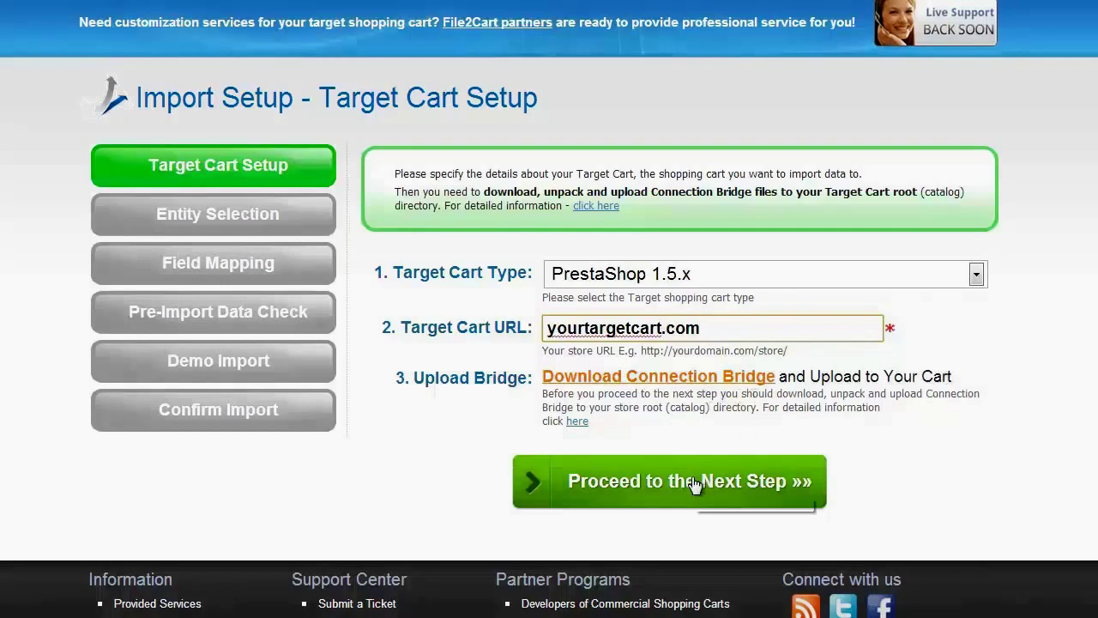
click(576, 422)
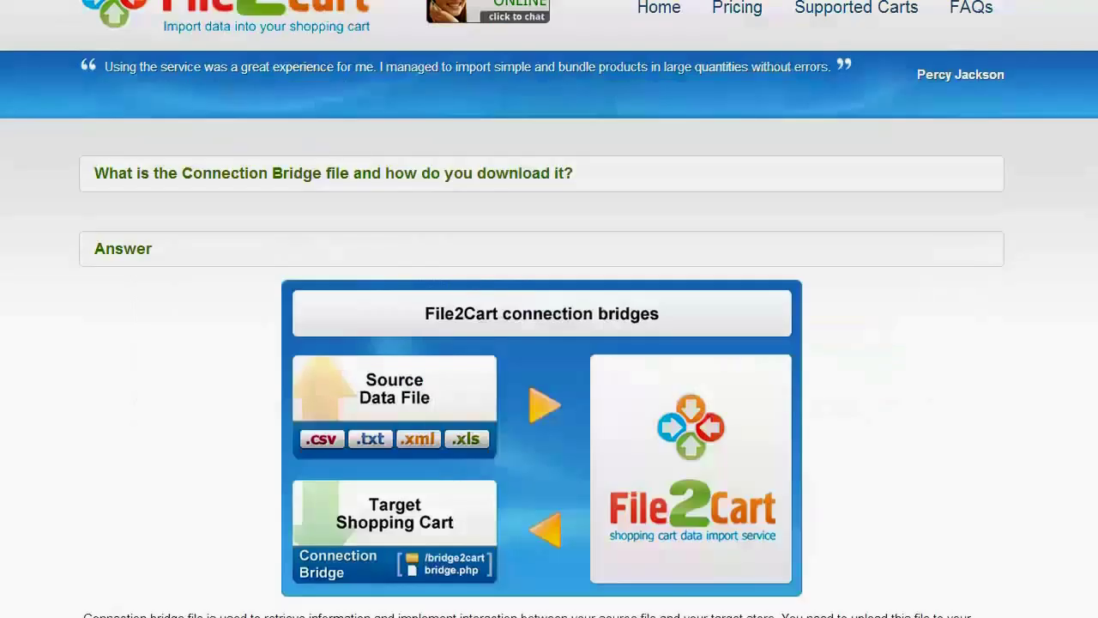
scroll(549, 309, down, 6)
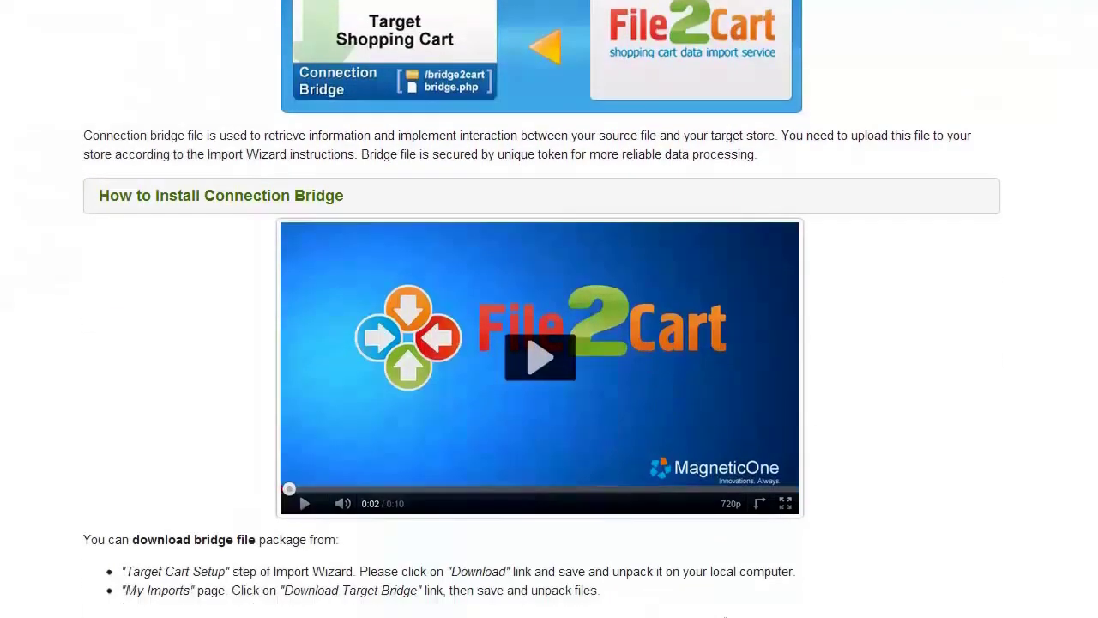
scroll(549, 309, down, 1)
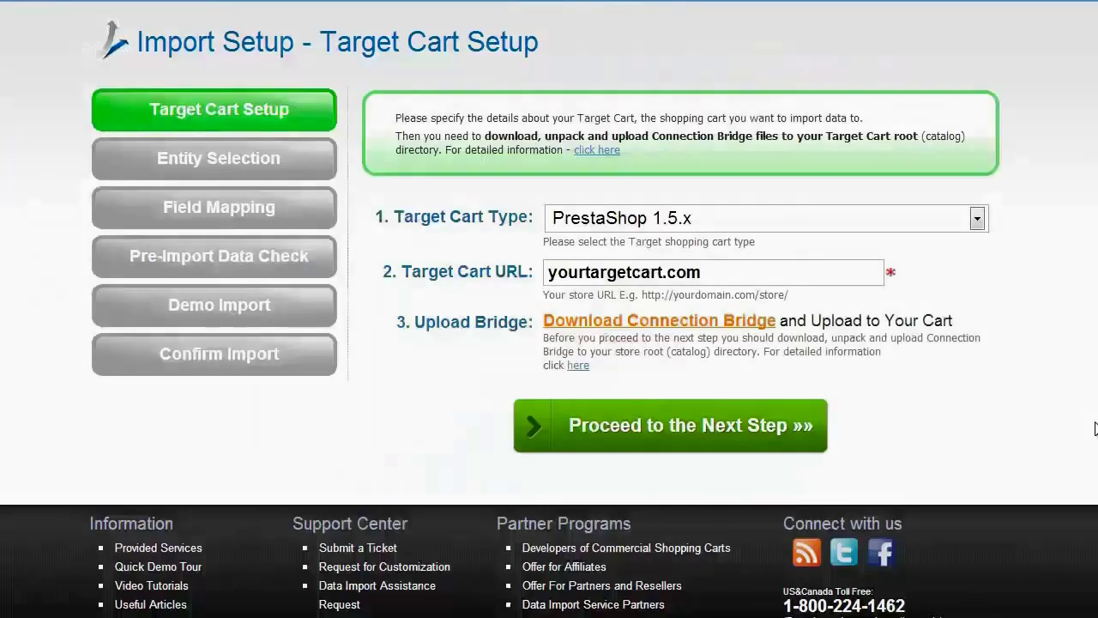
On Entity Selection, choose importing products from a file and attach 1.csv
click(674, 436)
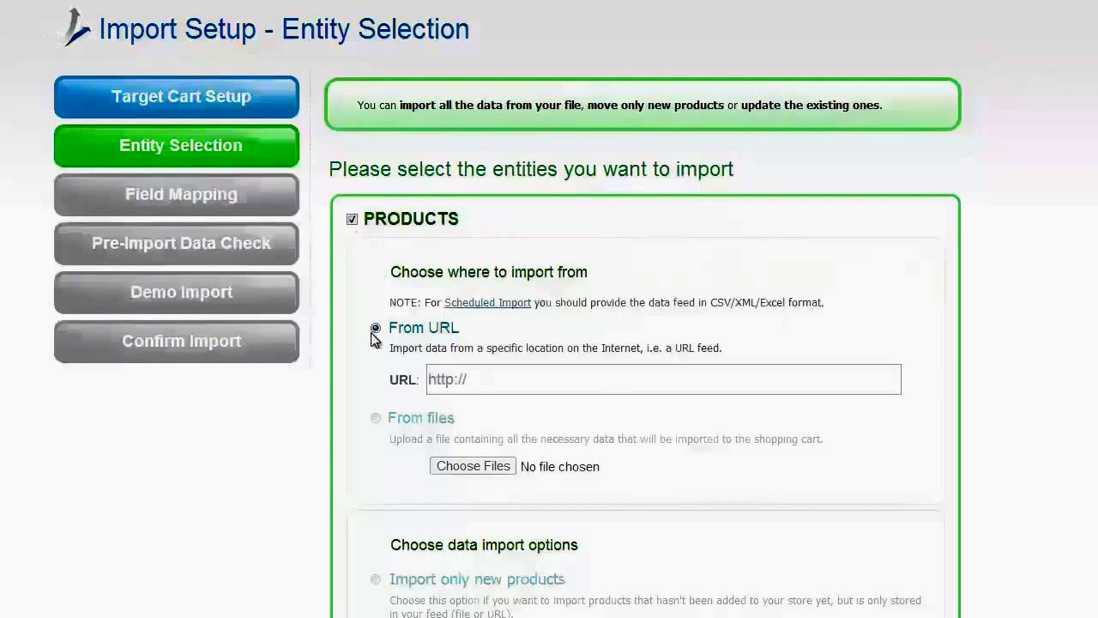
click(376, 418)
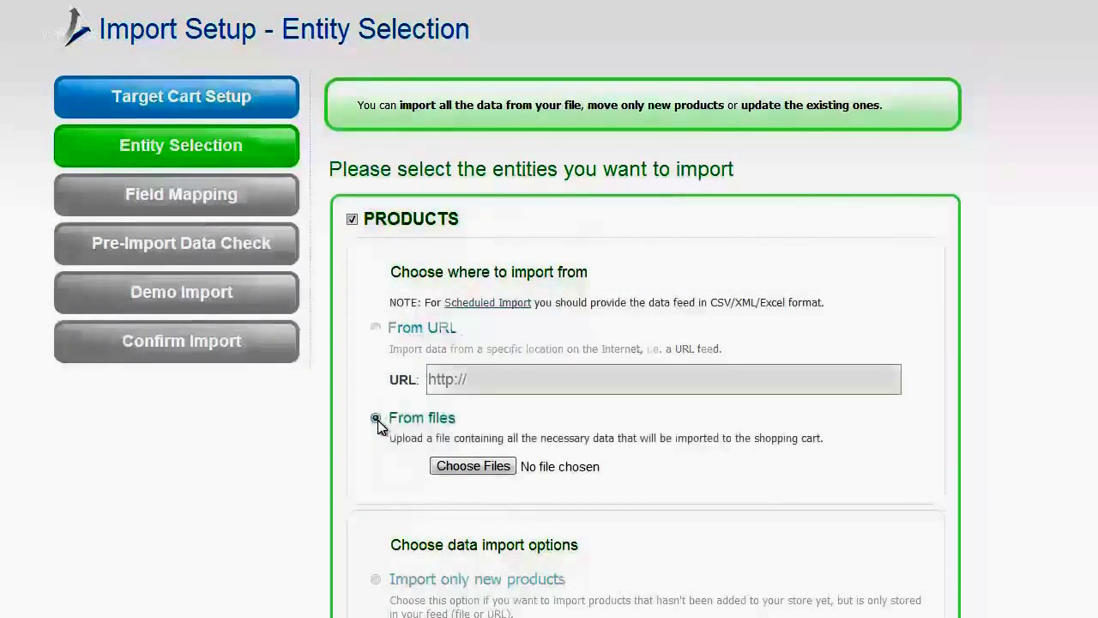
click(468, 467)
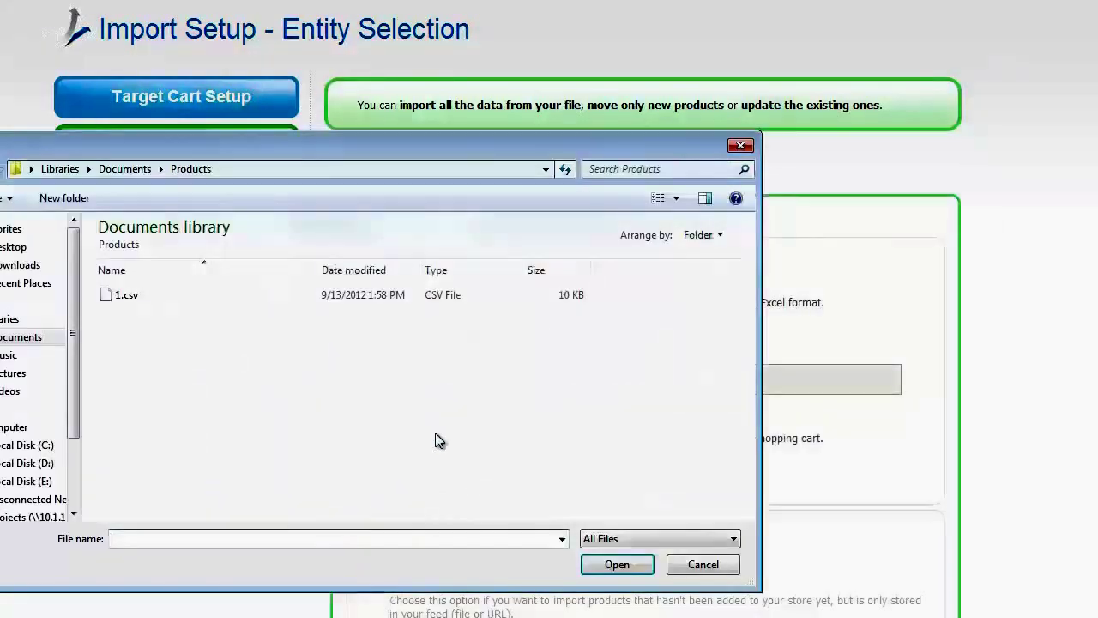
double_click(201, 304)
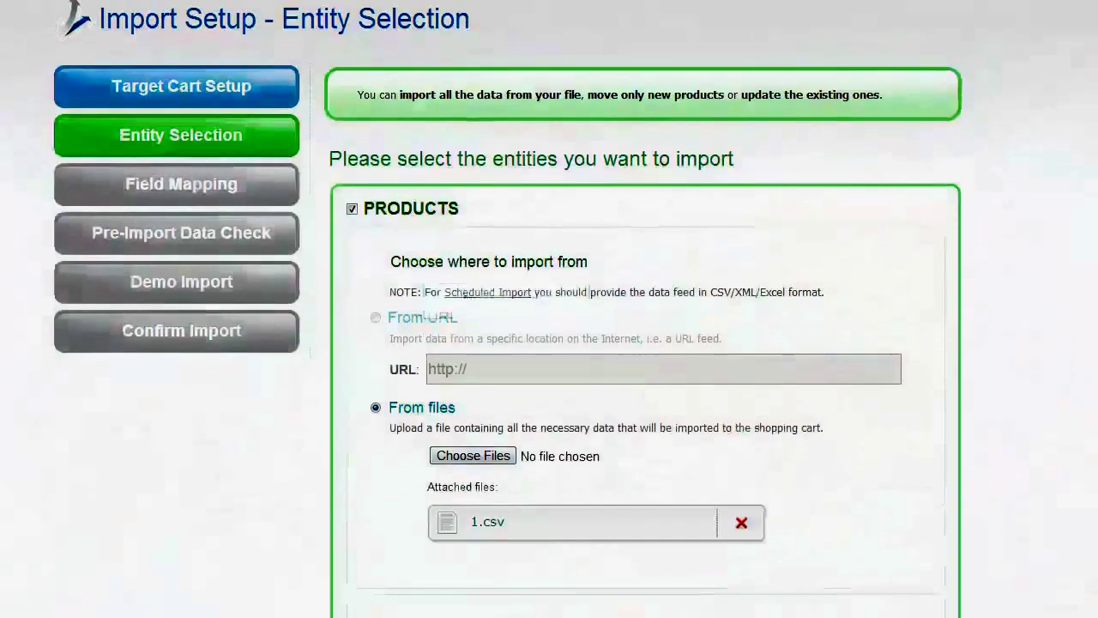
Select 'Import only new products', leave Clear data unchecked, and continue to Field Mapping
scroll(549, 309, down, 5)
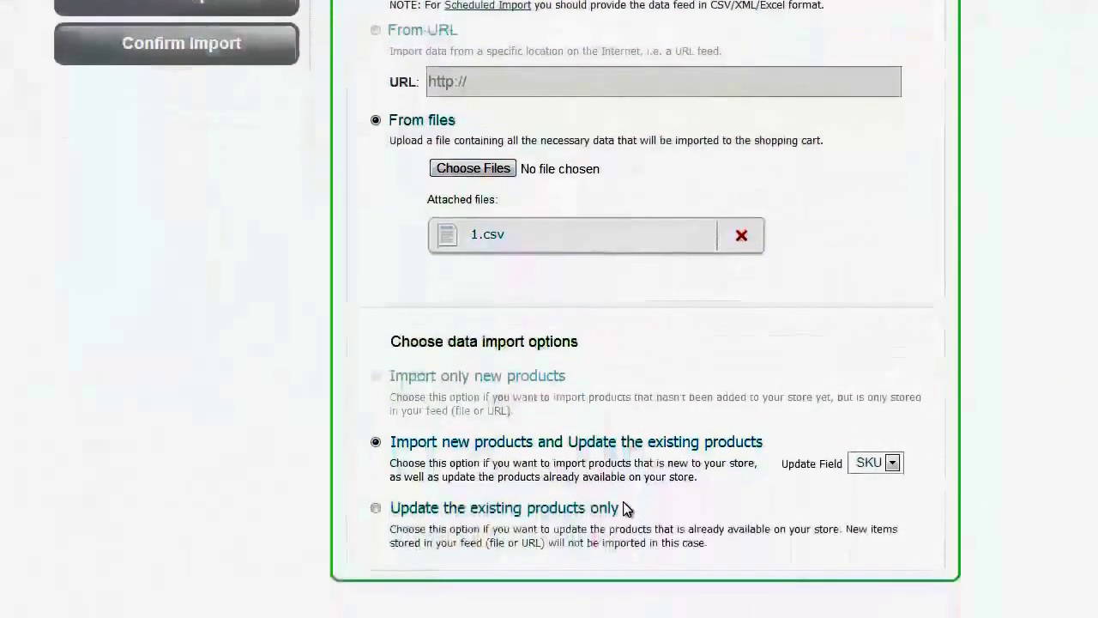
click(375, 376)
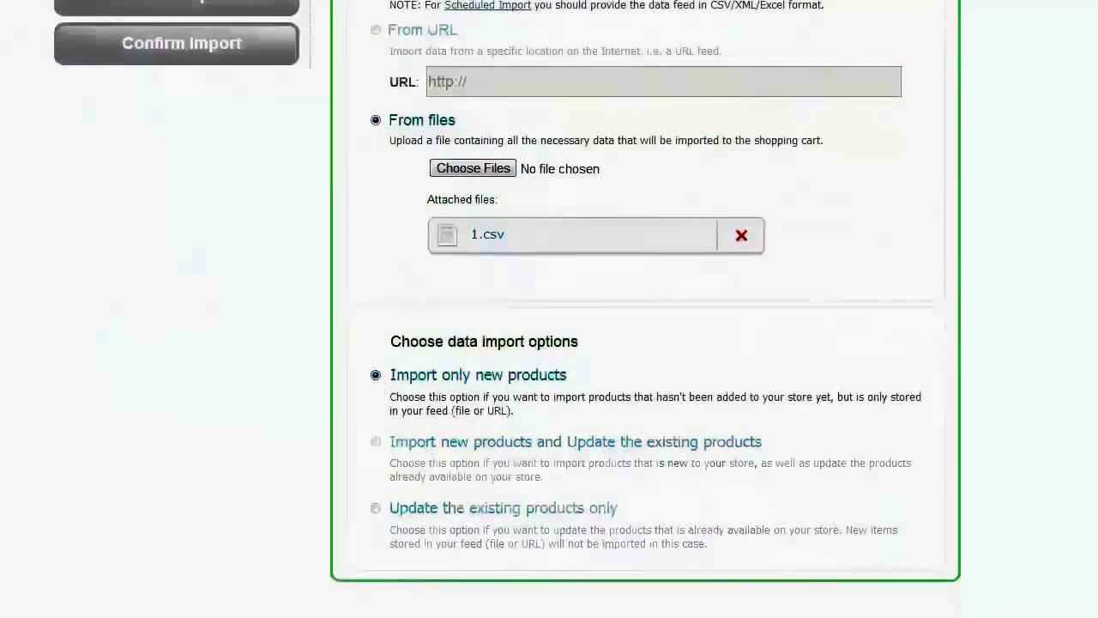
scroll(549, 309, down, 1)
scroll(549, 309, down, 3)
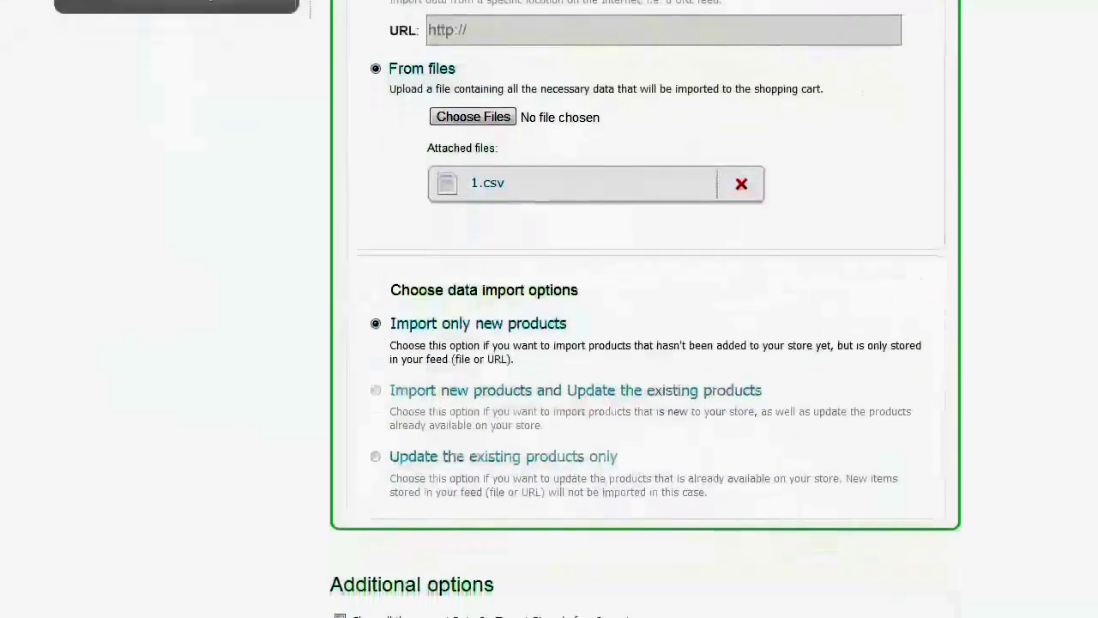
scroll(549, 309, down, 1)
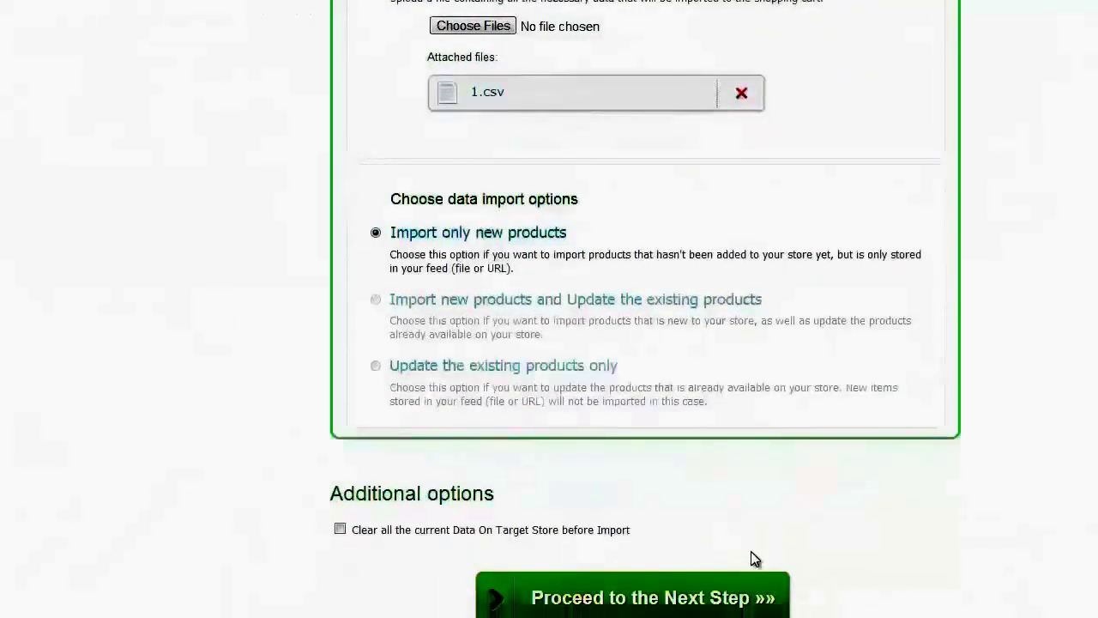
drag(631, 529, 352, 530)
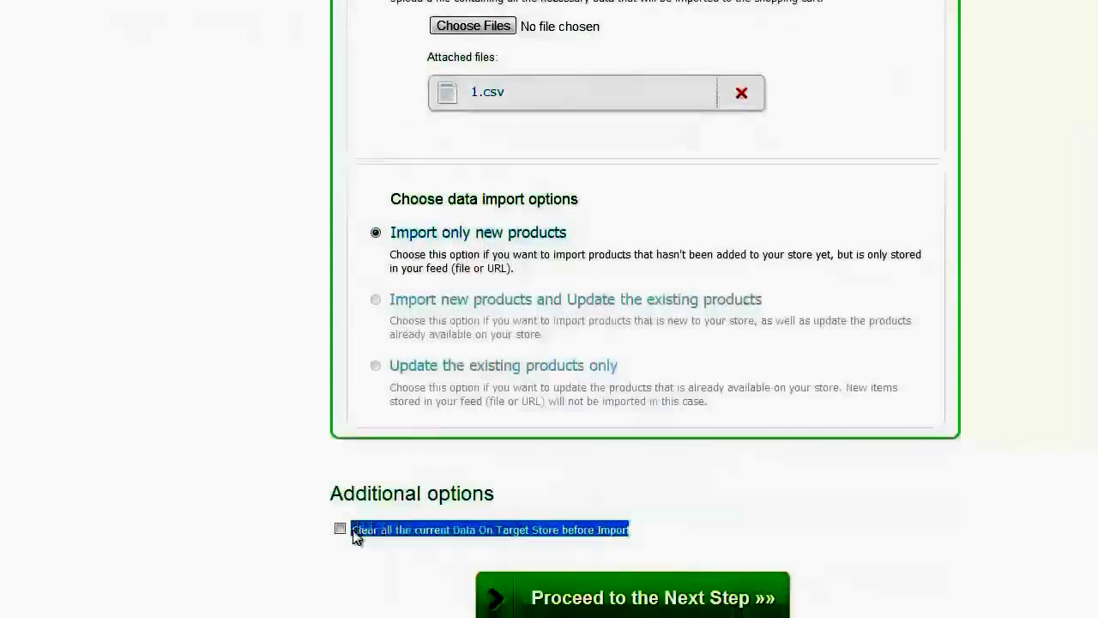
click(755, 549)
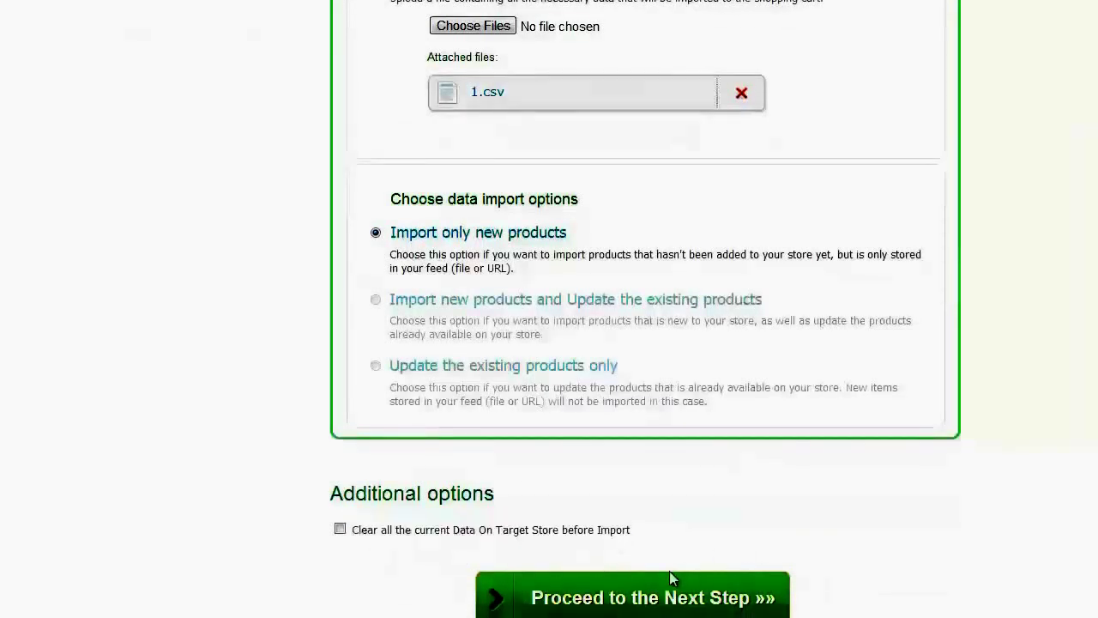
click(653, 598)
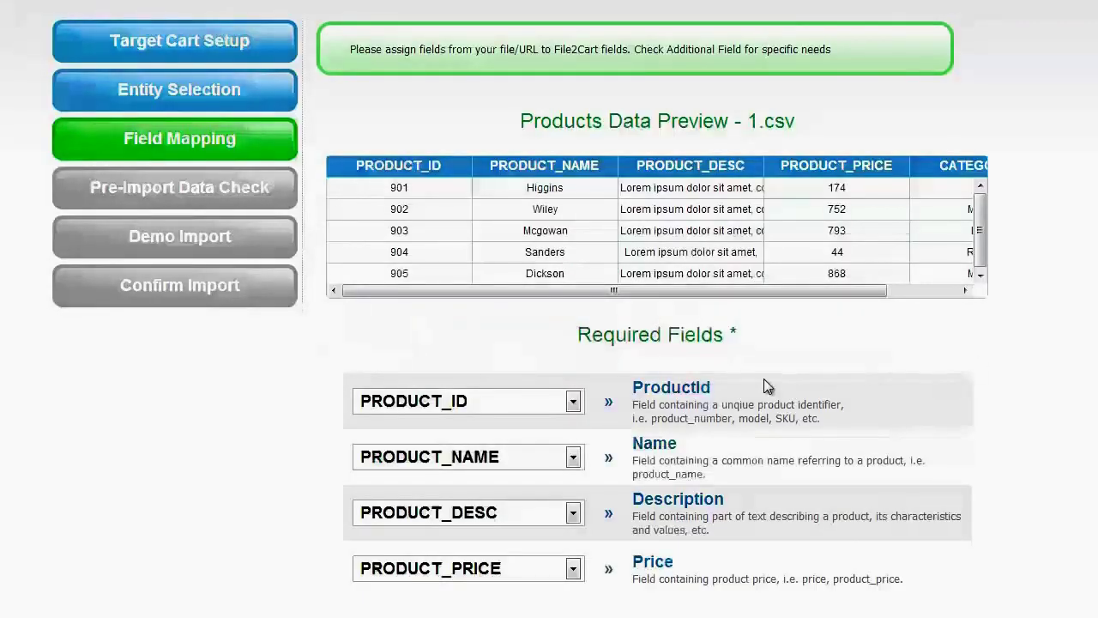
Keep PRODUCT_ID as the ProductId source, review the remaining mappings, and continue
click(573, 403)
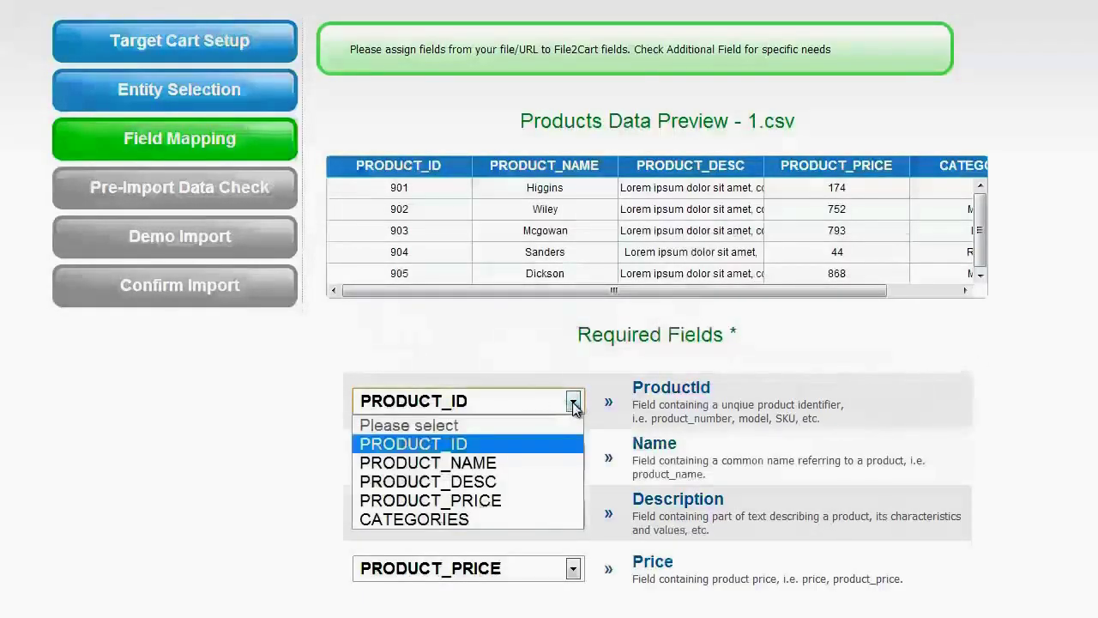
click(558, 444)
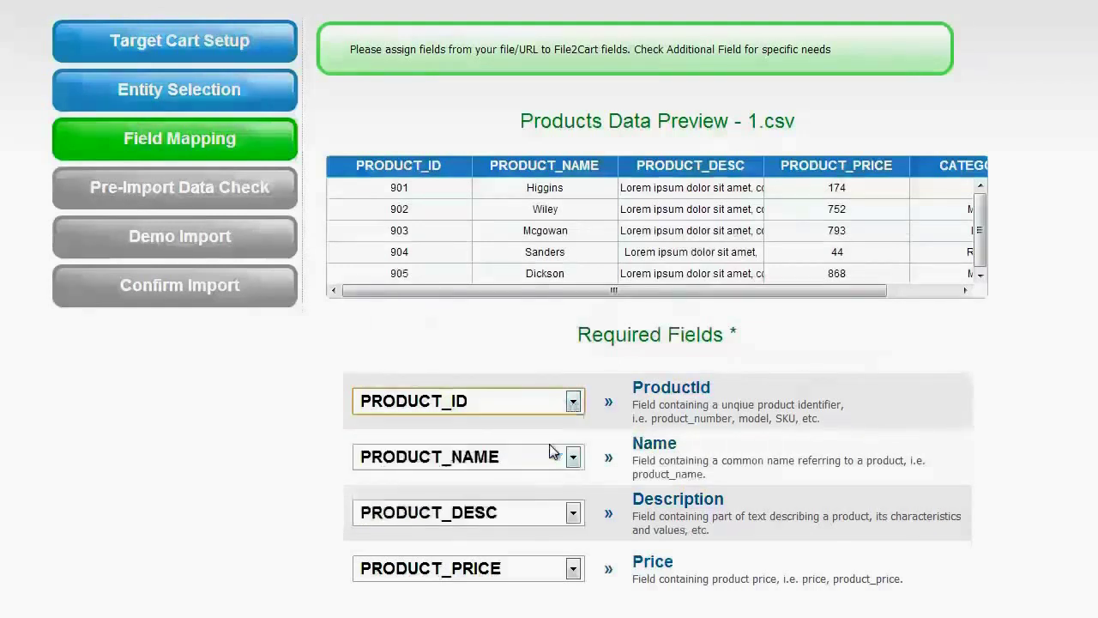
mouse_move(809, 292)
mouse_down()
mouse_move(881, 298)
mouse_move(810, 297)
mouse_up()
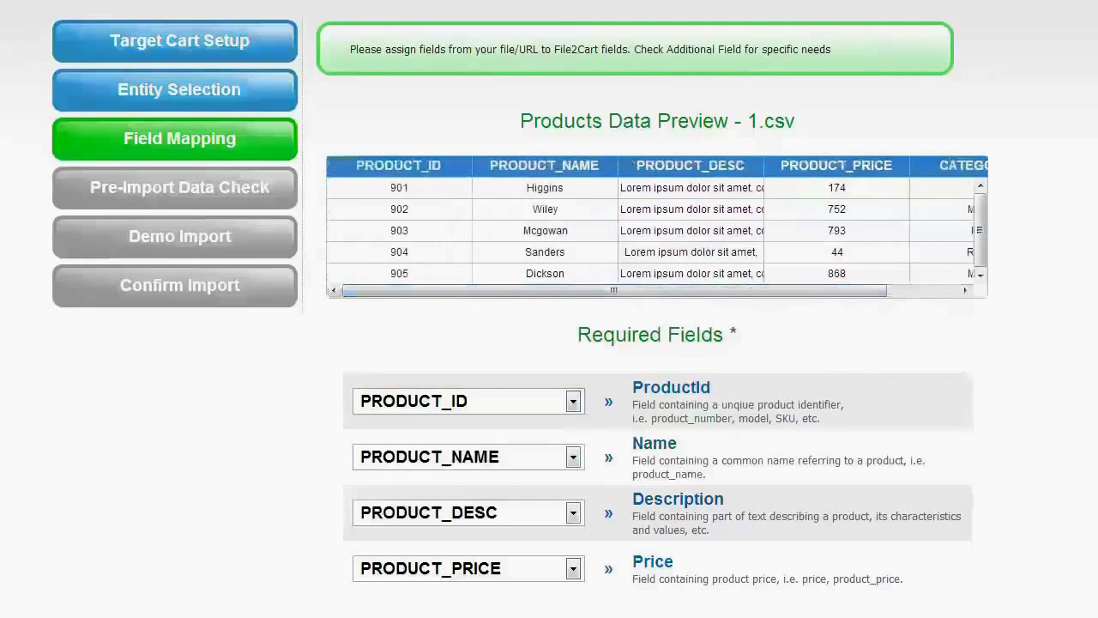
scroll(686, 440, down, 3)
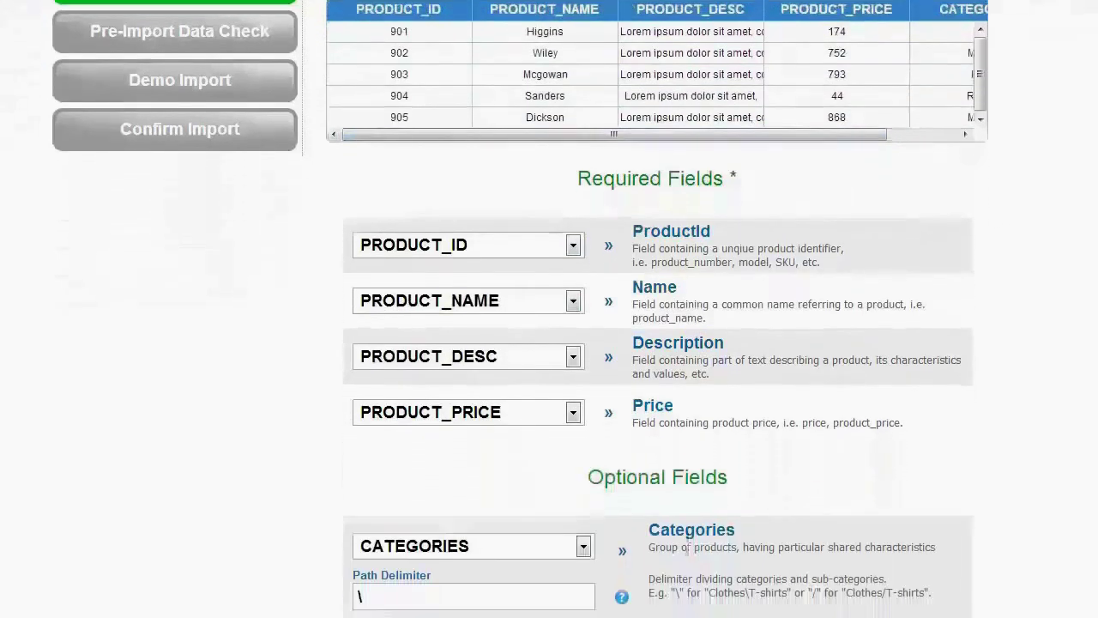
scroll(686, 440, down, 3)
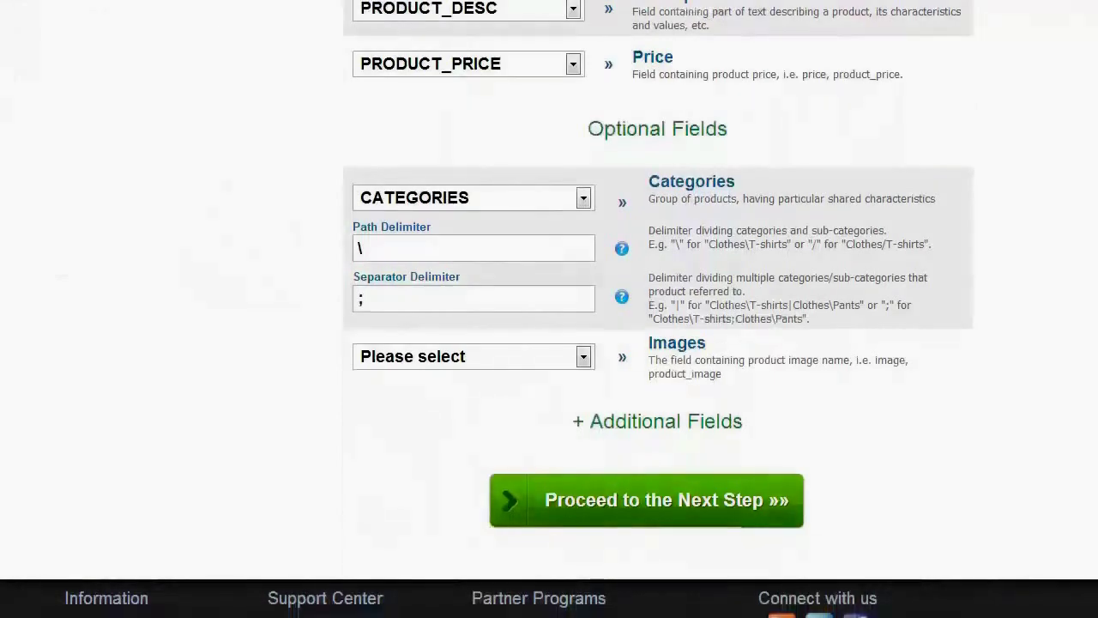
click(653, 499)
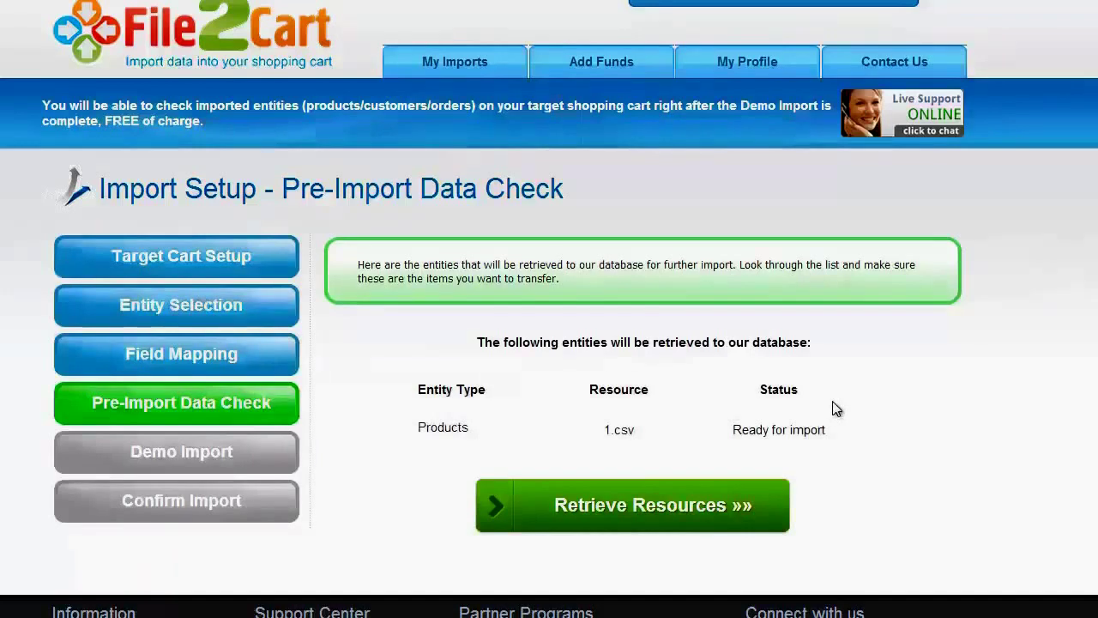
Retrieve the 1.csv data (93 categories, 100 products) and proceed to Demo Import
click(635, 509)
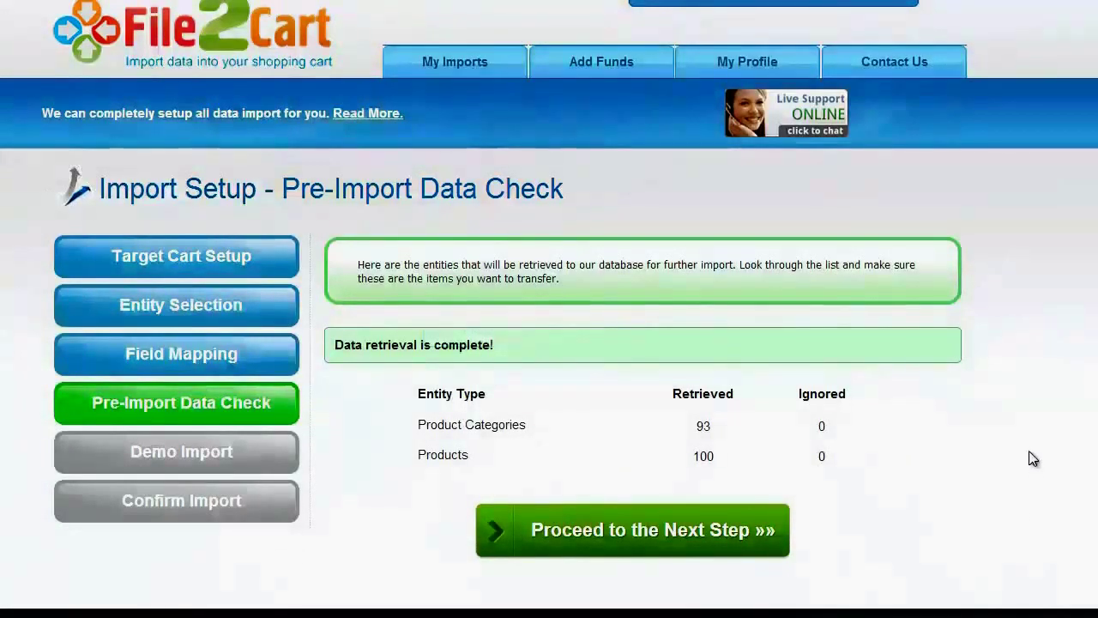
click(634, 537)
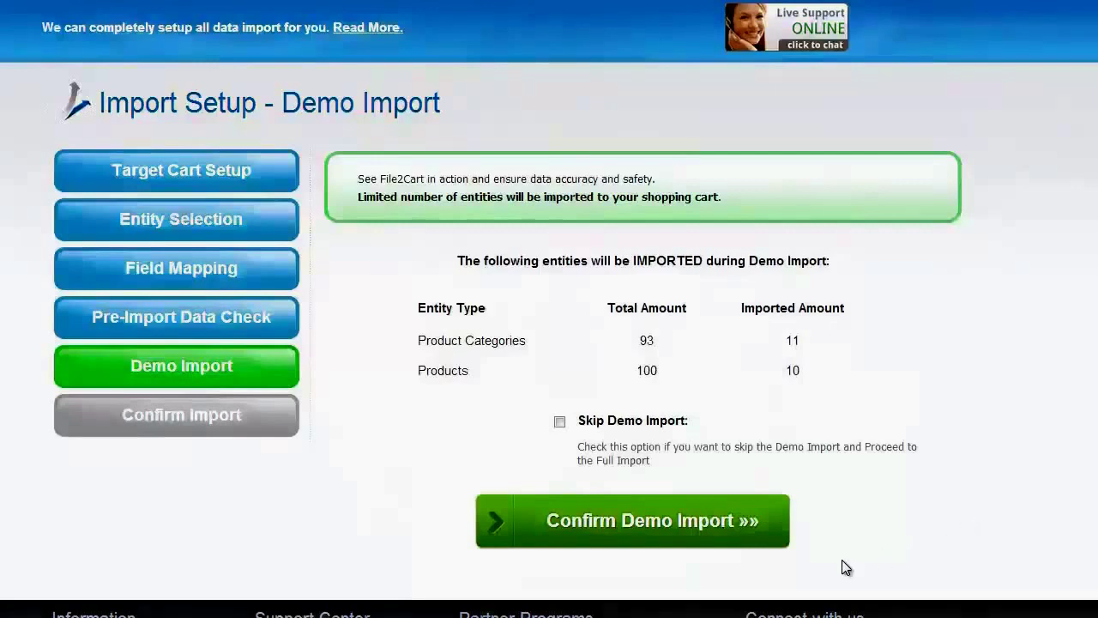
Confirm the demo import of 11 categories and 10 products, leaving Skip Demo Import unchecked
click(645, 522)
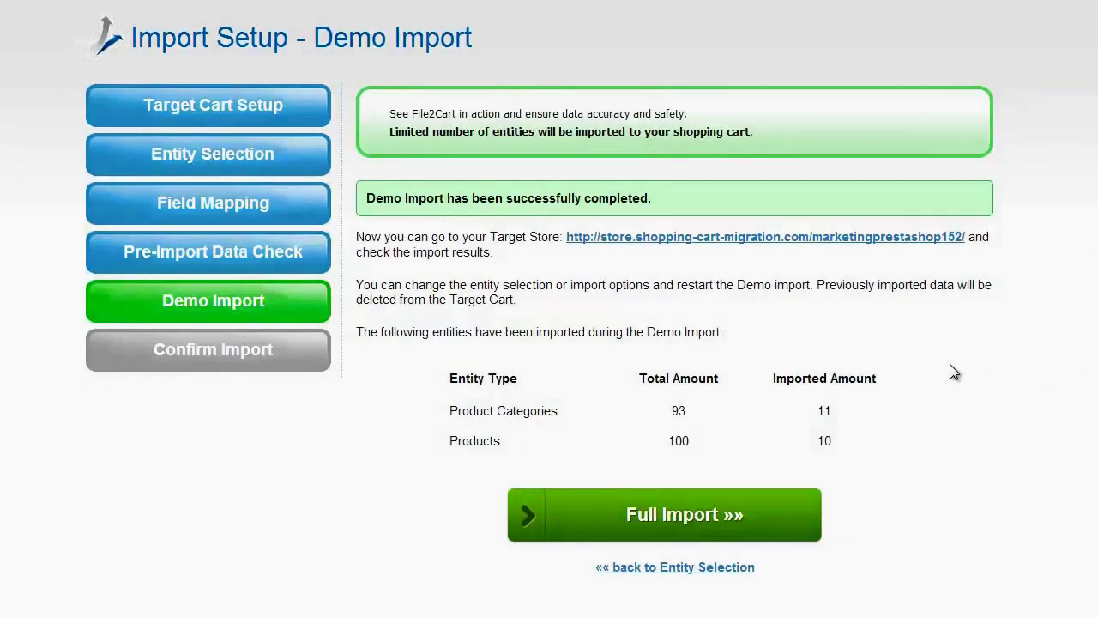
Open the target store and browse FILE2CART DEMO CATEGORY's imported subcategories
click(760, 238)
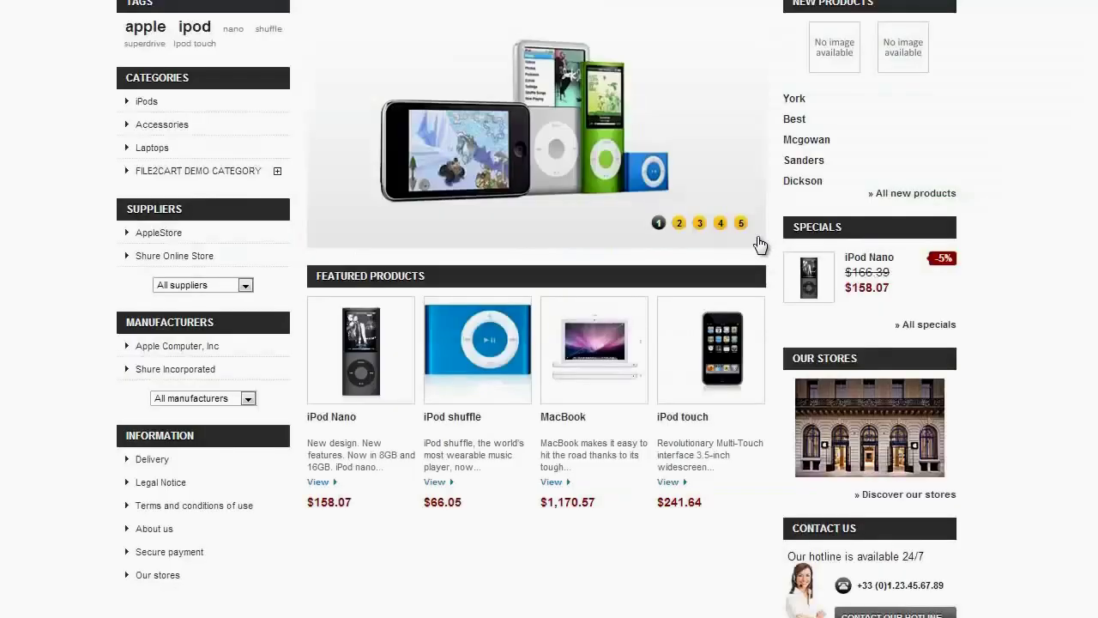
click(195, 171)
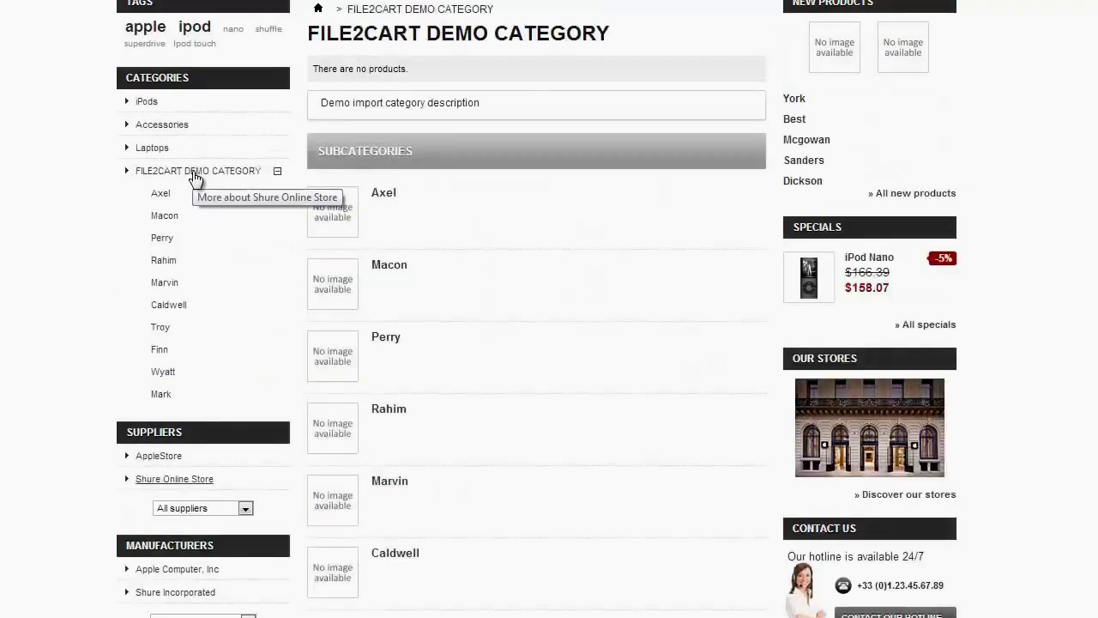
scroll(195, 177, down, 2)
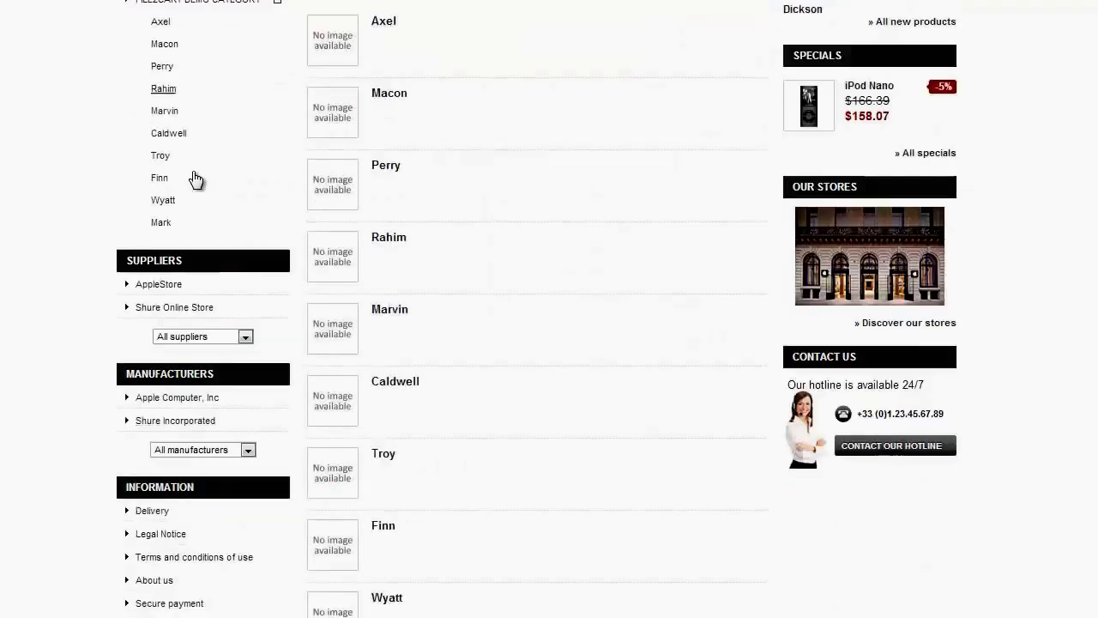
scroll(195, 177, down, 1)
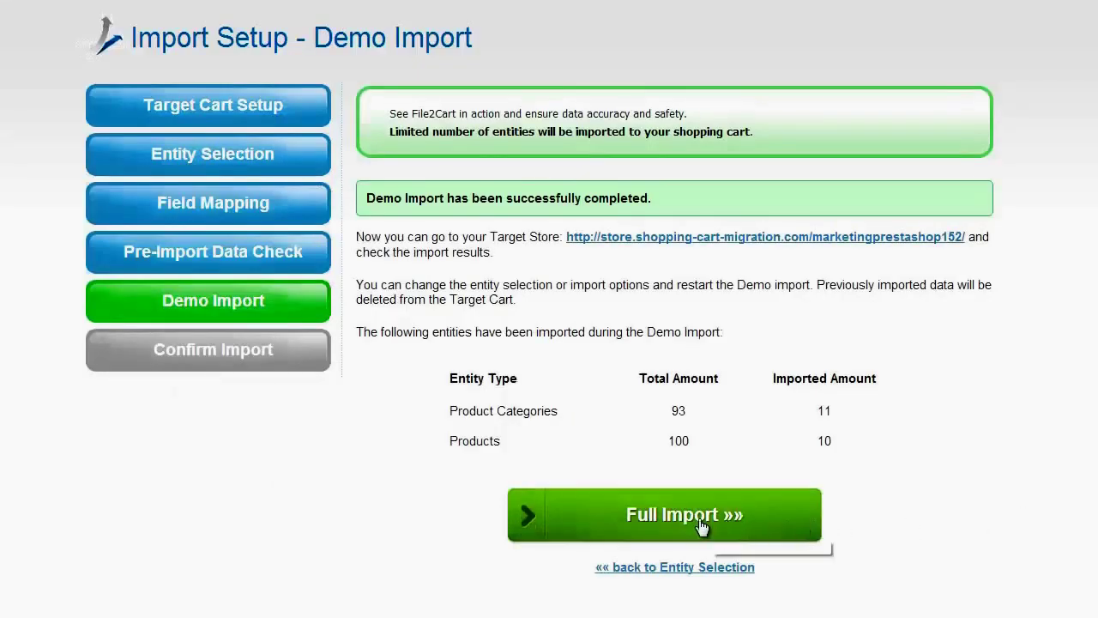
Review the Confirm Import summary of 193 entities costing $39.00 and start the full import
click(668, 519)
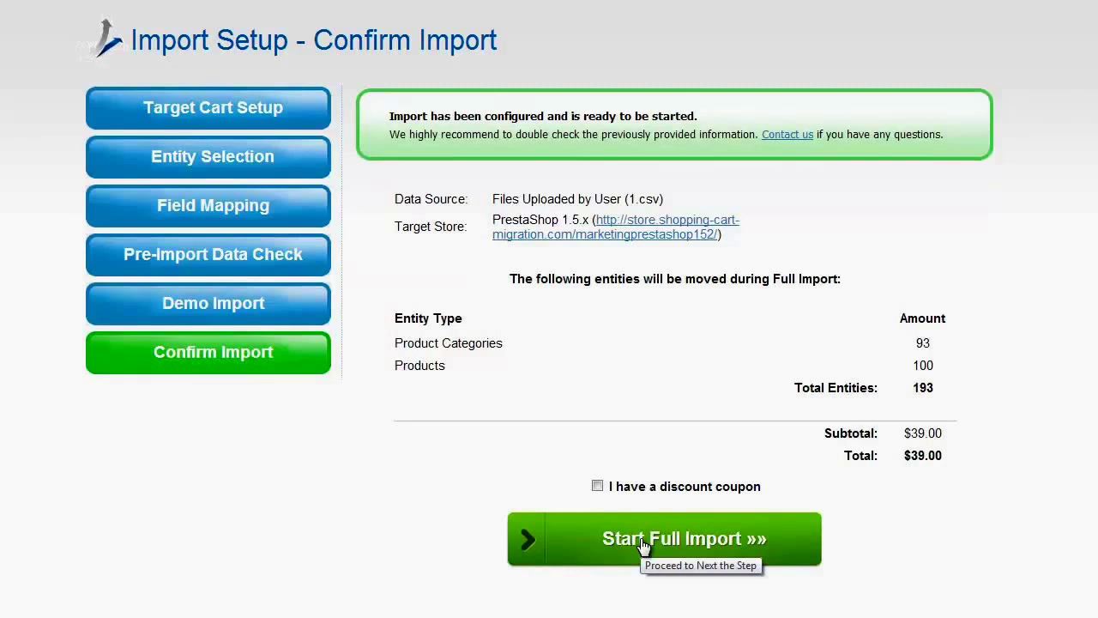
click(643, 546)
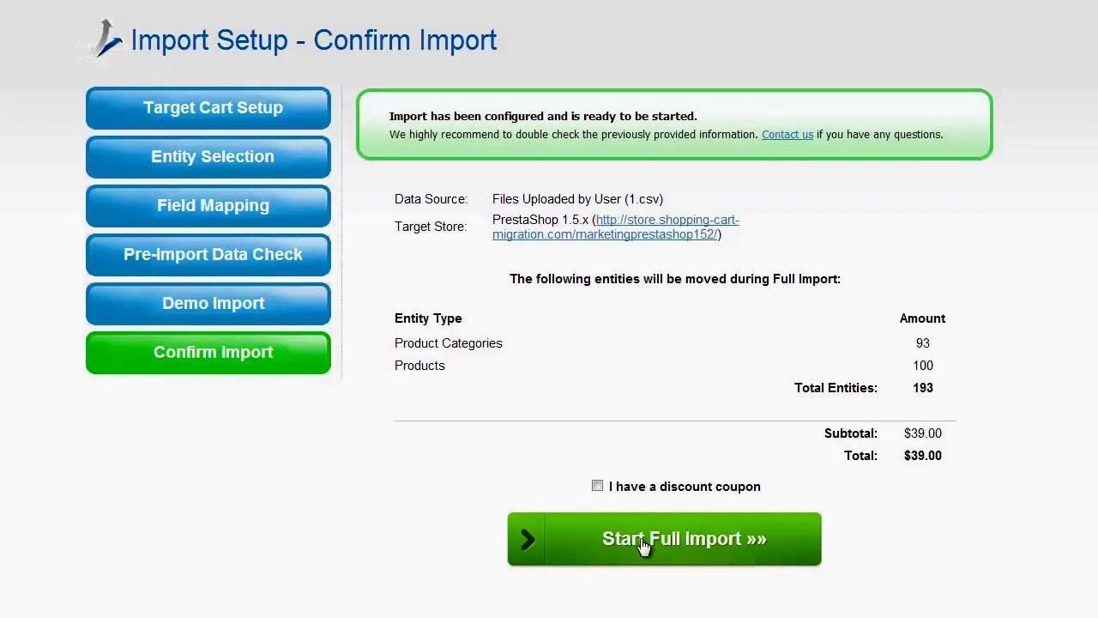